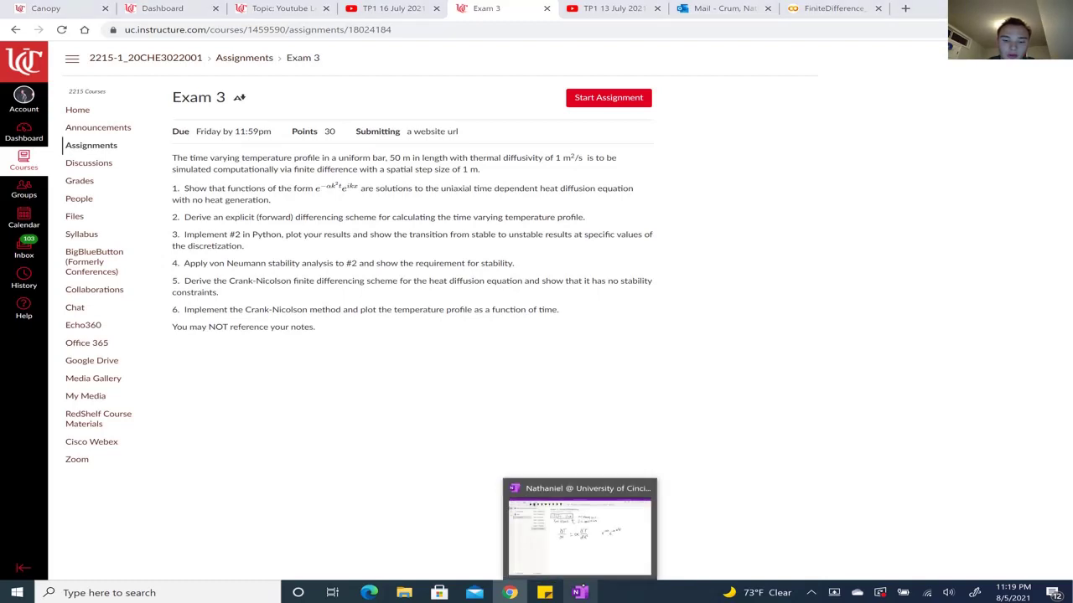
Step: Switch from the Canvas Exam 3 assignment page to the OneNote exam notes
click(582, 586)
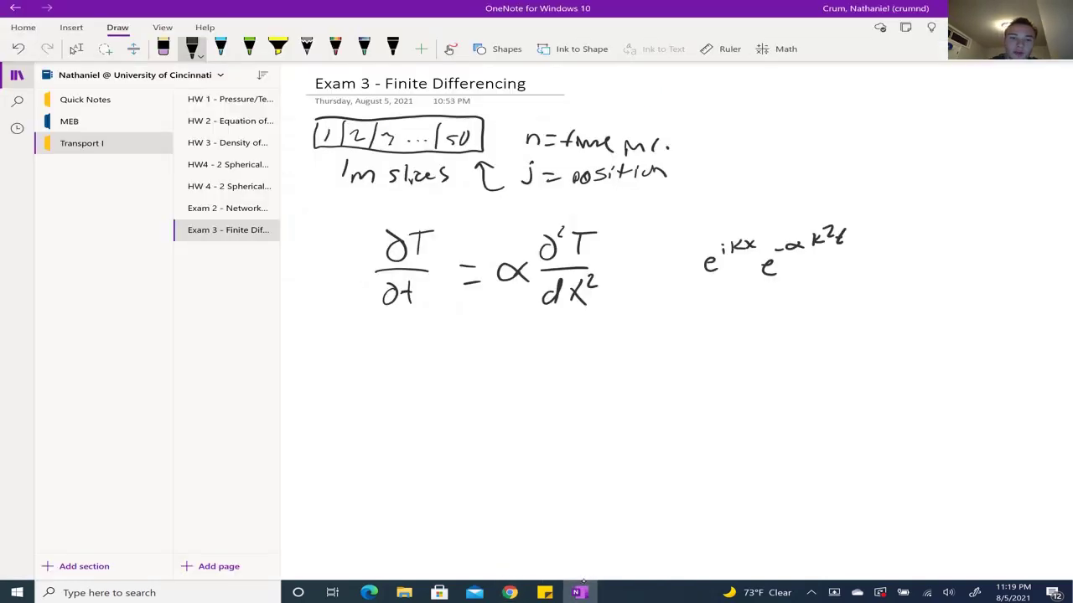
Step: Point an arrow at the 50th slice, underline the 1m slices note, tick 'n = time', arrow the heat equation
mouse_move(512, 107)
mouse_down()
mouse_move(487, 122)
mouse_move(496, 124)
mouse_up()
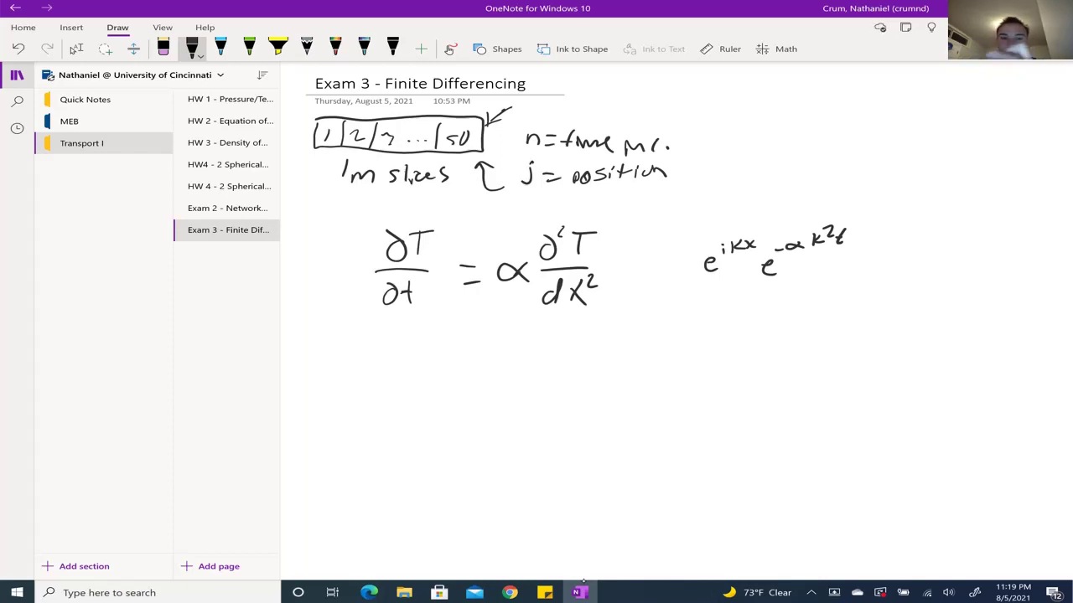
drag(345, 194, 409, 199)
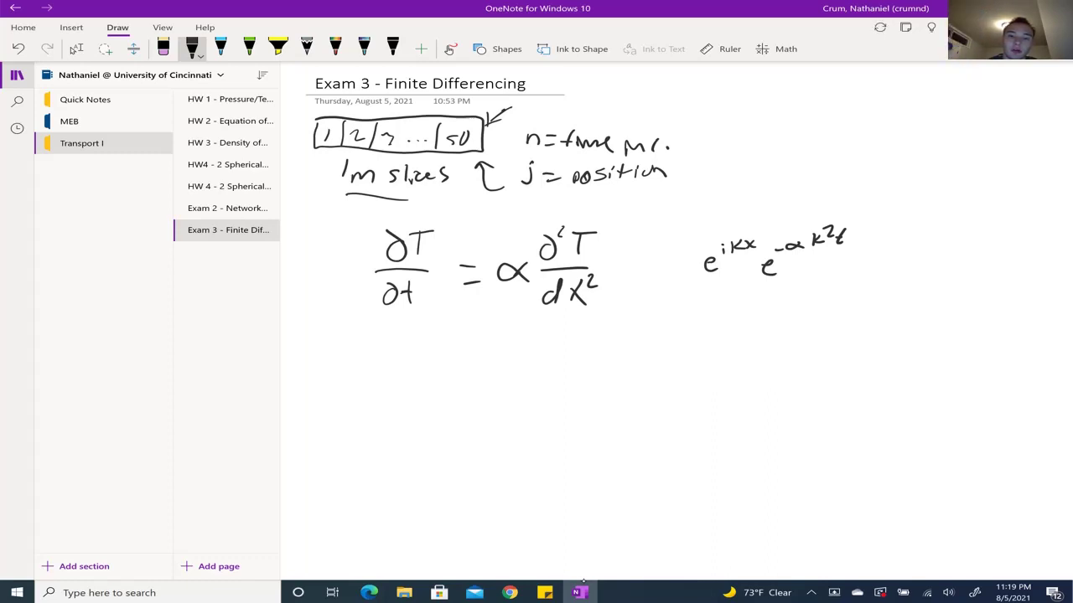
drag(659, 117, 674, 114)
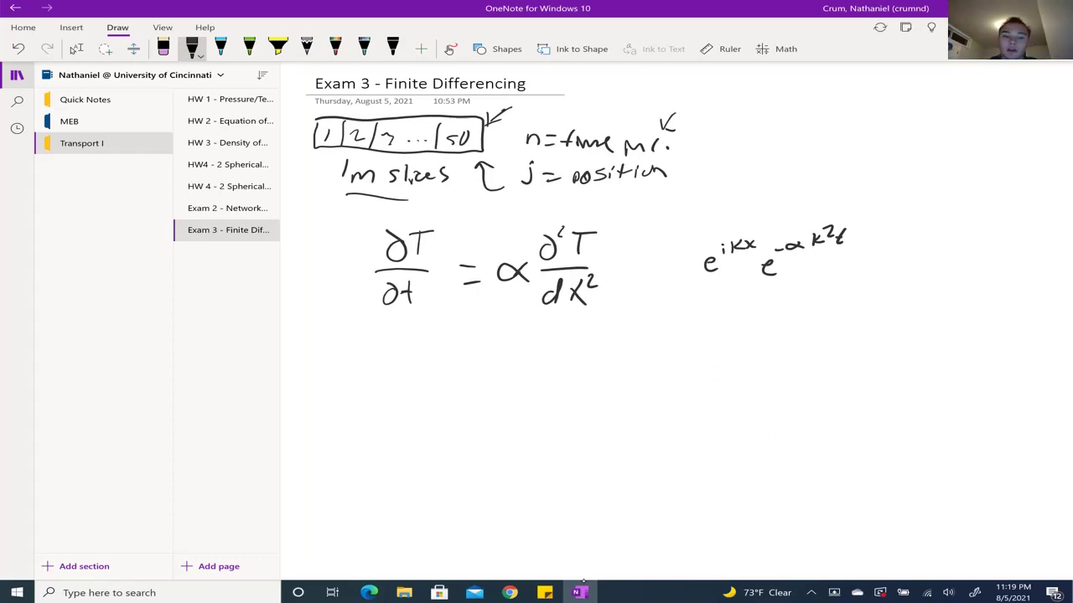
drag(315, 268, 356, 266)
mouse_move(345, 257)
mouse_down()
mouse_move(358, 266)
mouse_move(349, 278)
mouse_up()
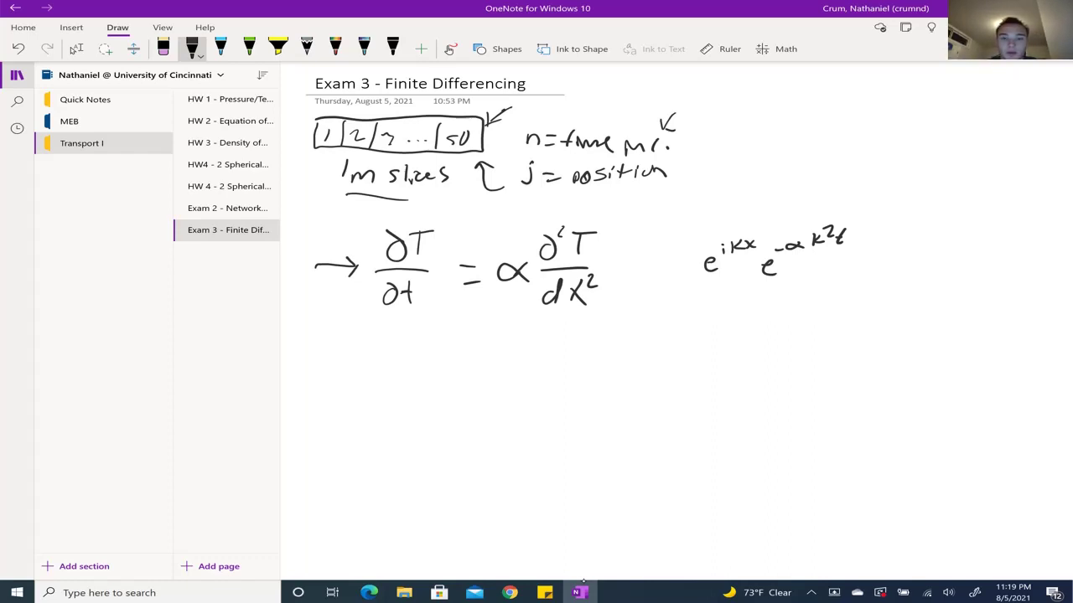
Step: Write ȧ=α beside 'n = time', make a double-line implication arrow, underline e^{ikx}e^{-αk²t}
mouse_move(771, 144)
mouse_down()
mouse_move(779, 160)
mouse_move(791, 145)
mouse_up()
drag(783, 152, 792, 151)
mouse_move(808, 145)
mouse_down()
mouse_move(806, 154)
mouse_move(812, 143)
mouse_up()
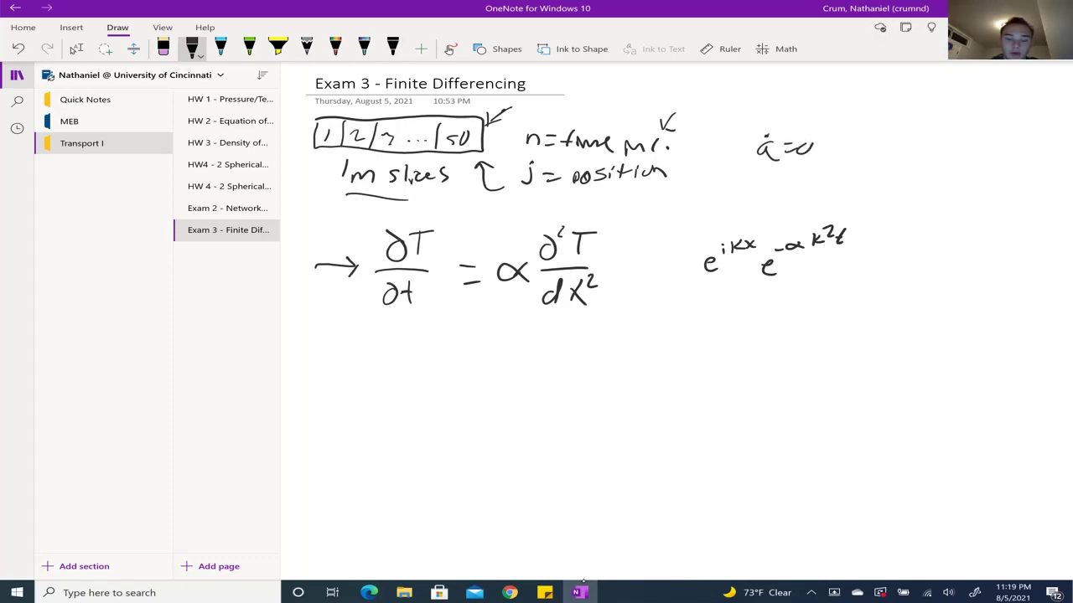
drag(315, 271, 351, 269)
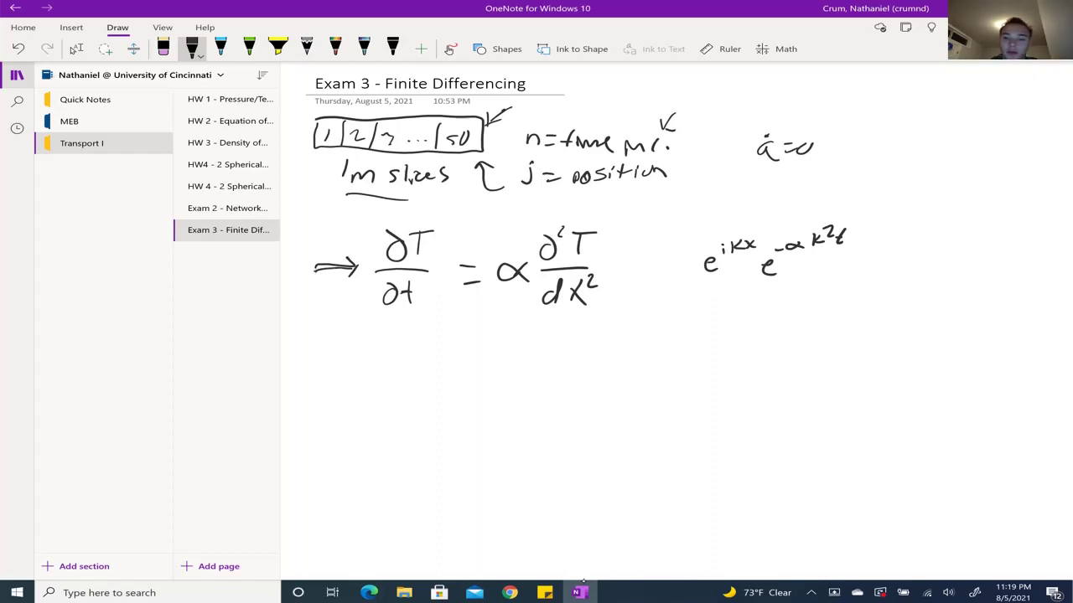
drag(711, 290, 838, 284)
drag(752, 290, 801, 285)
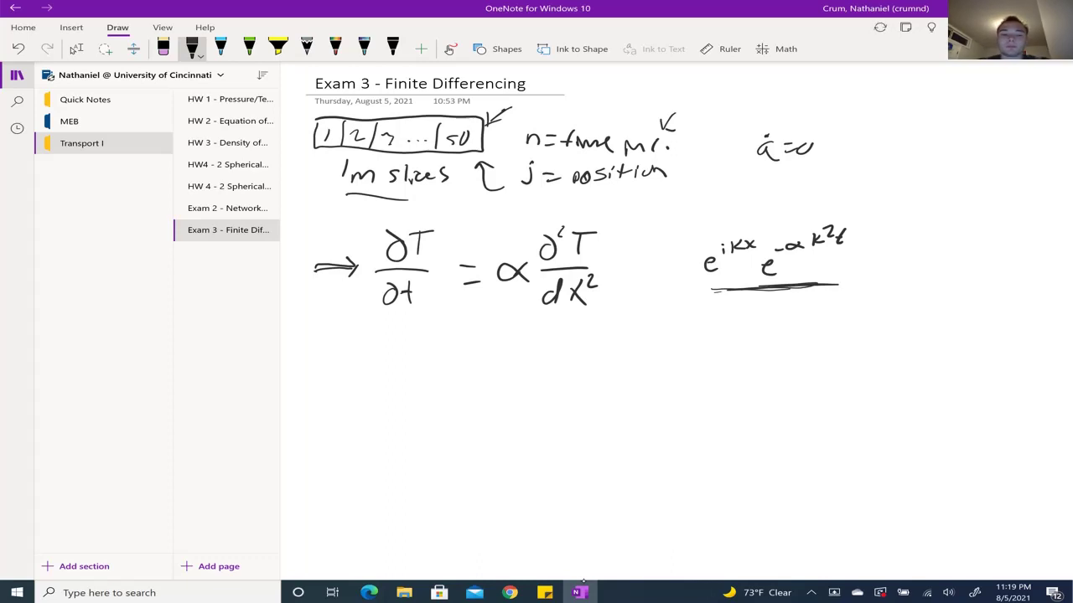
Step: Write T = e^{ikx}e^{-αkt} below the heat equation with an arrow from T to ∂T/∂t
drag(310, 352, 310, 375)
drag(302, 351, 322, 350)
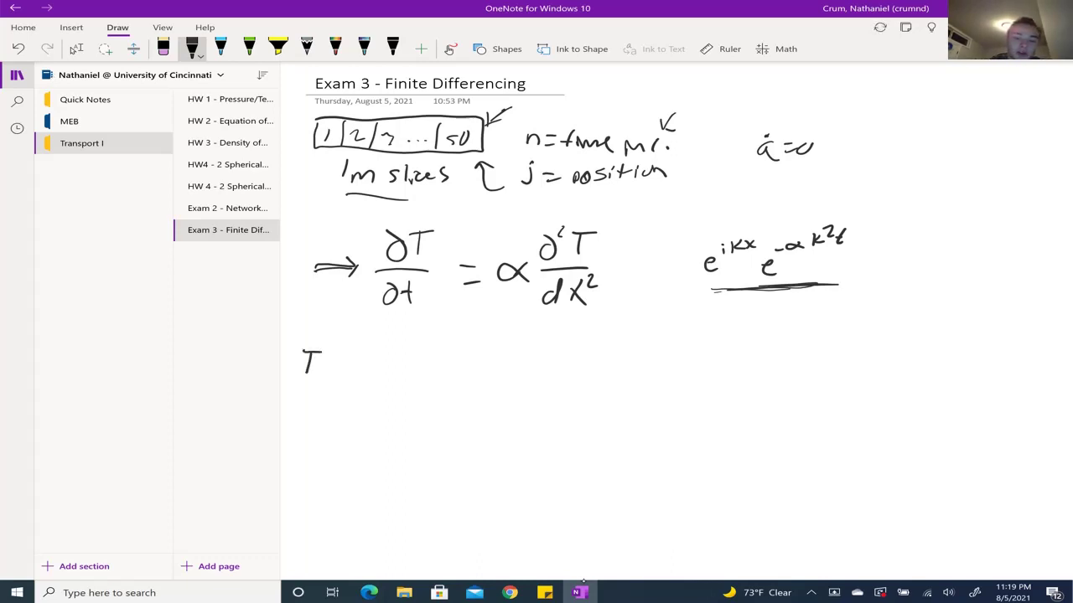
drag(341, 360, 353, 359)
mouse_move(344, 368)
mouse_down()
mouse_move(386, 358)
mouse_move(391, 368)
mouse_move(428, 342)
mouse_move(440, 356)
mouse_move(498, 341)
mouse_up()
mouse_move(505, 335)
mouse_down()
mouse_move(516, 343)
mouse_move(519, 334)
mouse_up()
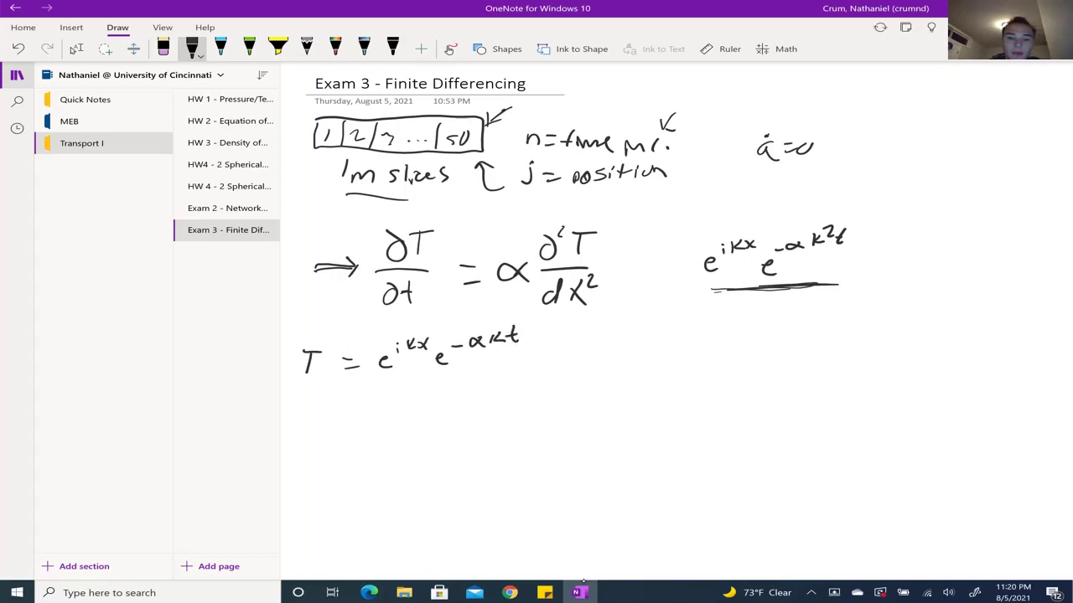
drag(327, 337, 360, 308)
mouse_move(350, 316)
mouse_down()
mouse_move(362, 307)
mouse_move(368, 321)
mouse_up()
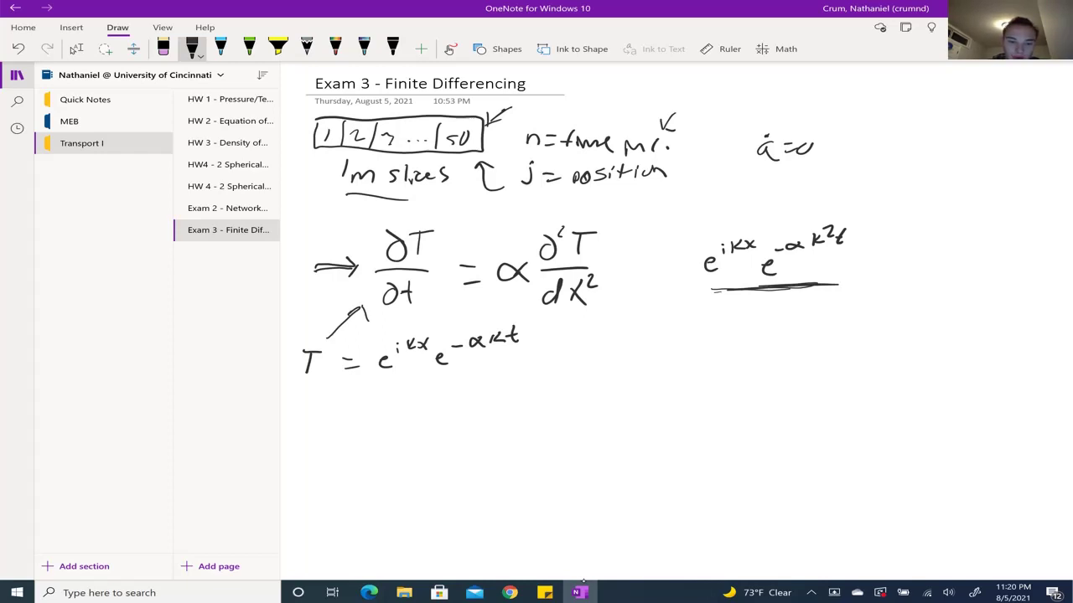
Step: Write the time derivative −αk²e^{-αkt}·e^{ikx} = and arrow T to the second-derivative term
mouse_move(350, 418)
mouse_down()
mouse_move(401, 418)
mouse_move(424, 403)
mouse_up()
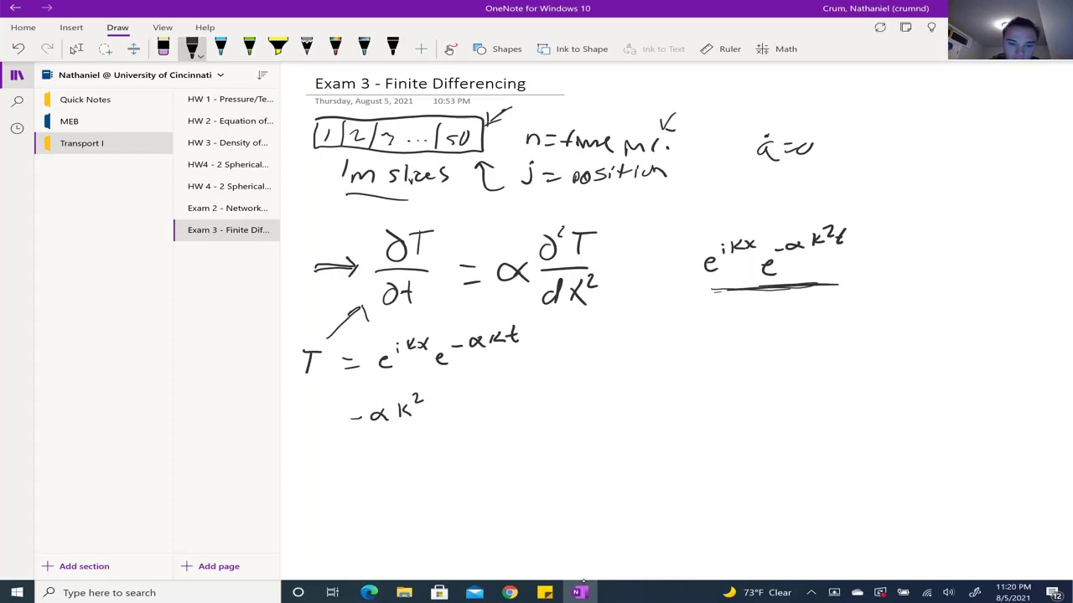
mouse_move(432, 411)
mouse_down()
mouse_move(500, 385)
mouse_move(502, 395)
mouse_move(504, 385)
mouse_move(514, 412)
mouse_move(539, 414)
mouse_move(561, 398)
mouse_up()
click(514, 412)
mouse_move(574, 386)
mouse_down()
mouse_move(565, 392)
mouse_move(577, 397)
mouse_up()
drag(581, 387, 594, 397)
mouse_move(593, 386)
mouse_down()
mouse_move(582, 397)
mouse_move(646, 409)
mouse_up()
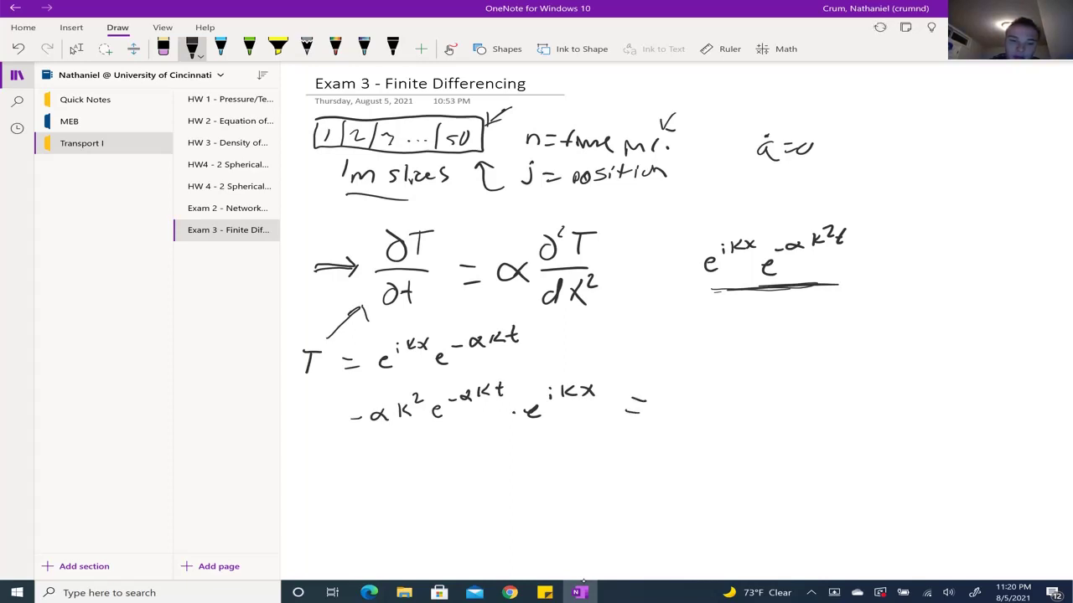
mouse_move(342, 340)
mouse_down()
mouse_move(493, 292)
mouse_move(494, 307)
mouse_up()
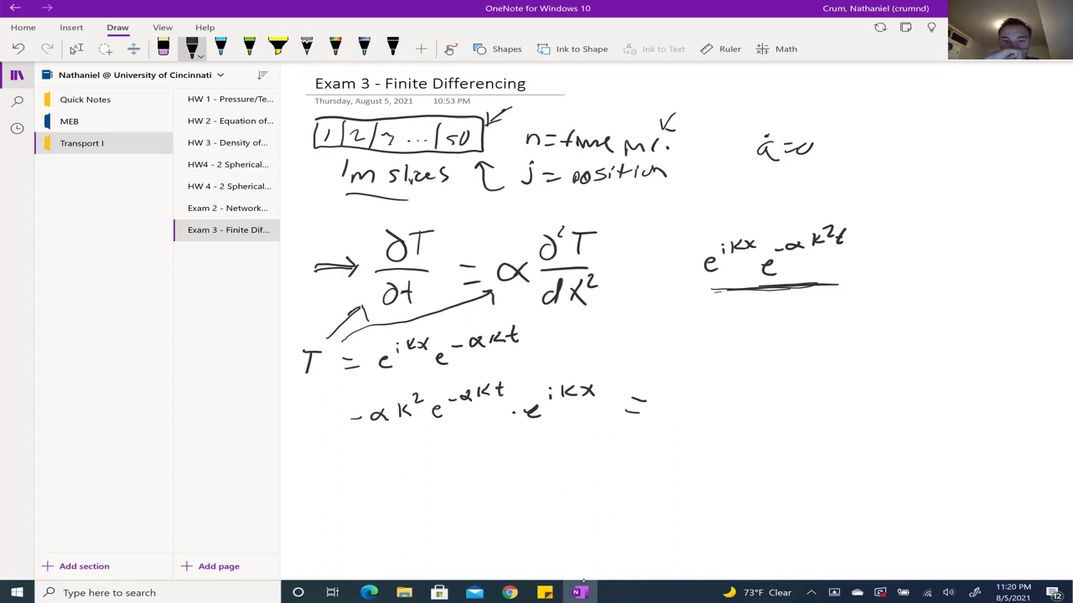
Step: Write the right-hand side αk²i²e^{ikx}e^{-αkt} after the derivative's equals sign
drag(689, 399, 691, 411)
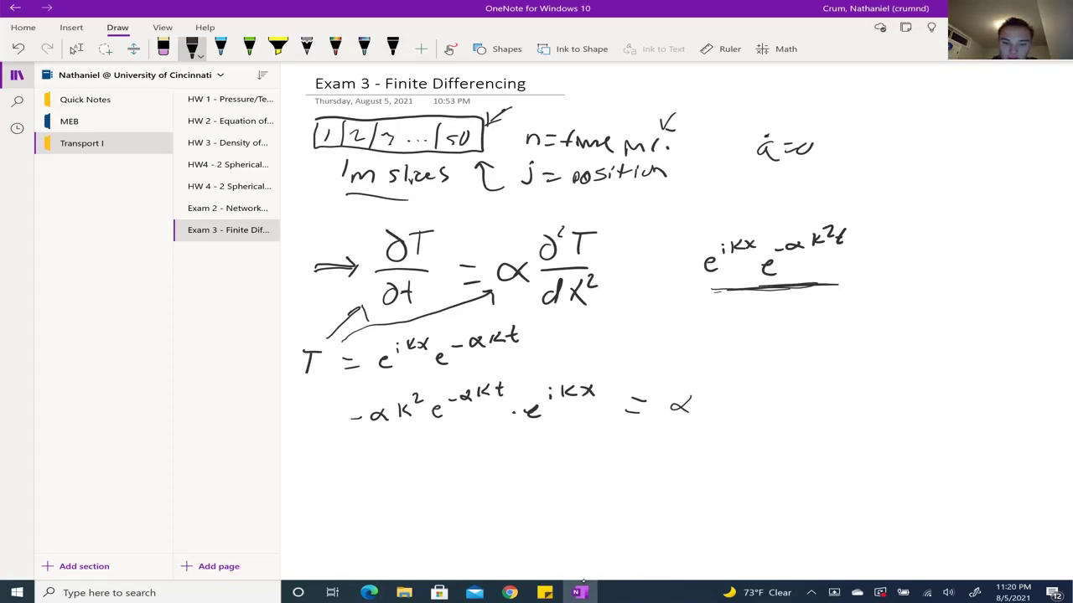
mouse_move(706, 397)
mouse_down()
mouse_move(706, 411)
mouse_move(720, 413)
mouse_move(732, 396)
mouse_up()
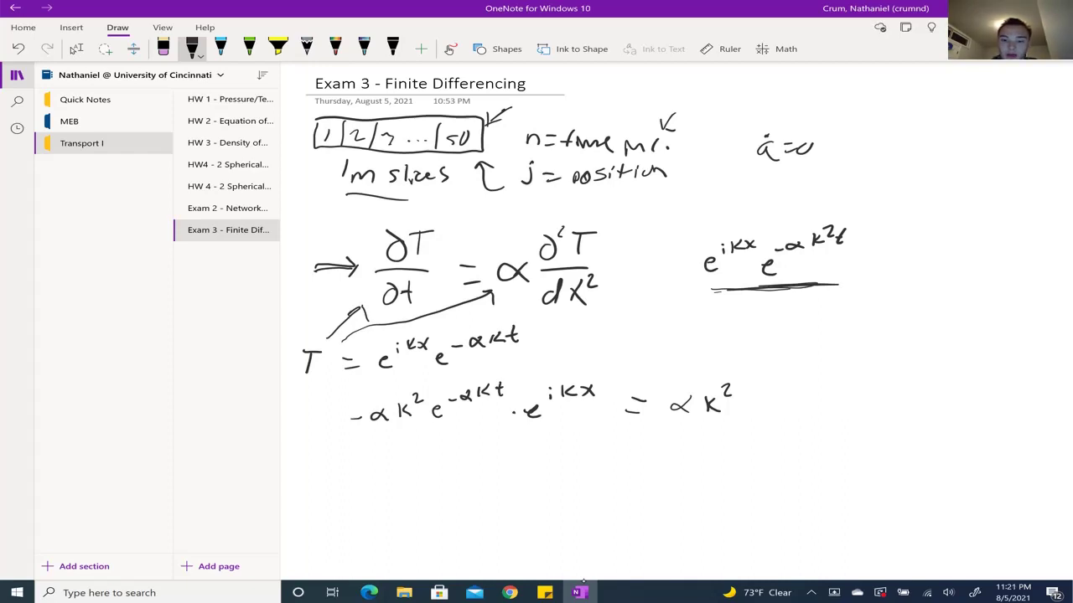
mouse_move(746, 399)
mouse_down()
mouse_move(748, 411)
mouse_move(762, 397)
mouse_move(783, 412)
mouse_move(826, 391)
mouse_move(840, 412)
mouse_move(851, 396)
mouse_up()
mouse_move(867, 384)
mouse_down()
mouse_move(855, 391)
mouse_move(892, 391)
mouse_up()
drag(900, 373, 907, 391)
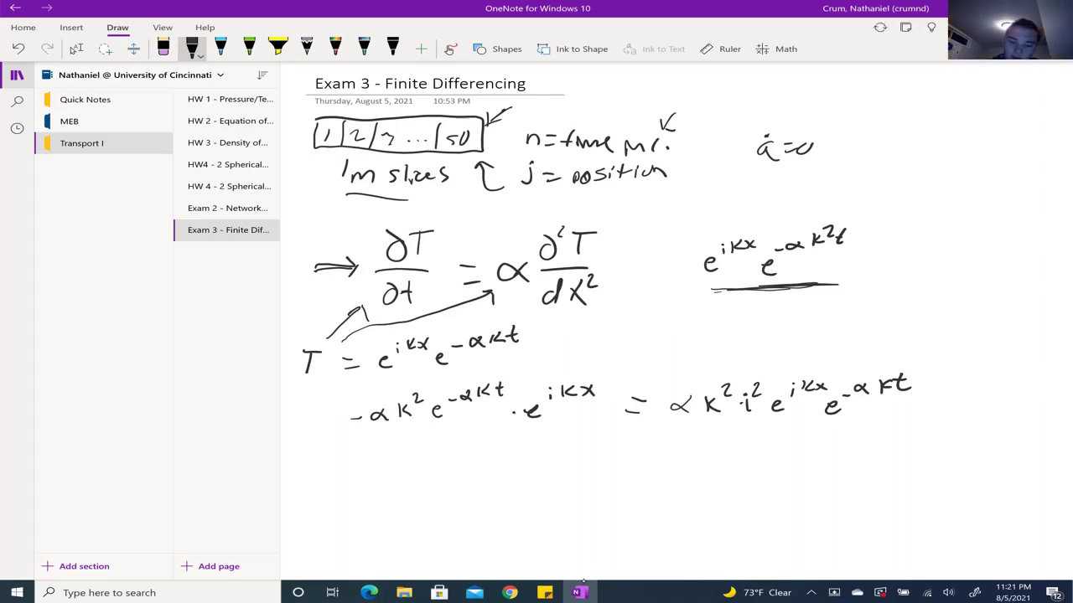
Step: Draw a down arrow and an equals sign below, circle i², and start noting its value
drag(478, 438, 480, 457)
drag(472, 450, 490, 451)
drag(603, 457, 622, 457)
drag(605, 469, 621, 467)
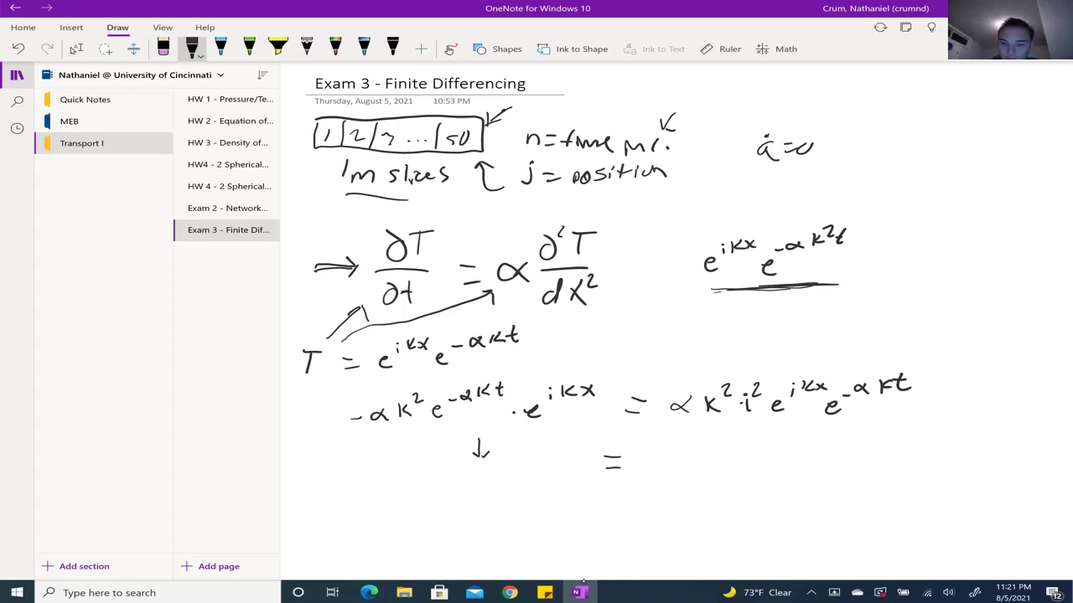
drag(748, 373, 745, 415)
drag(756, 374, 751, 429)
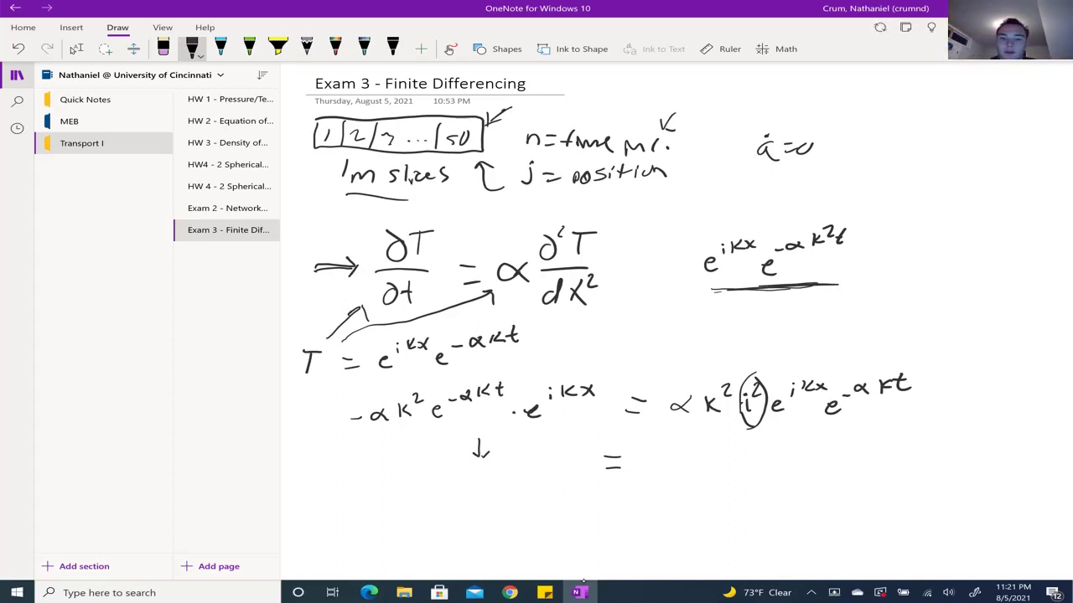
mouse_move(761, 354)
mouse_down()
mouse_move(754, 362)
mouse_move(778, 338)
mouse_up()
Step: Ink −1 above i², begin the simplified line with a minus, and undo a stray stroke
drag(784, 326, 786, 342)
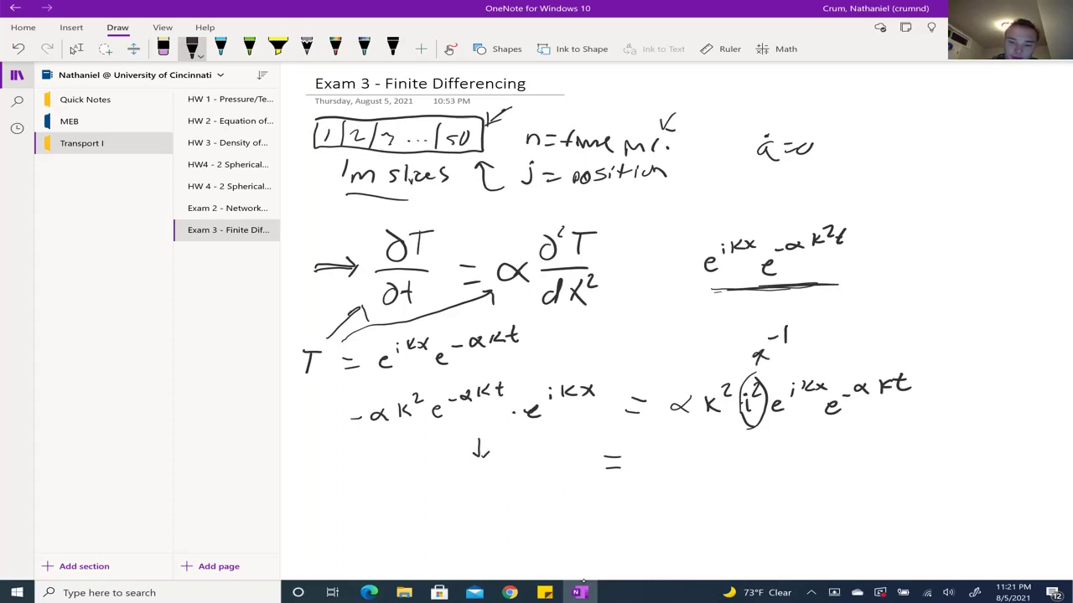
drag(635, 461, 657, 466)
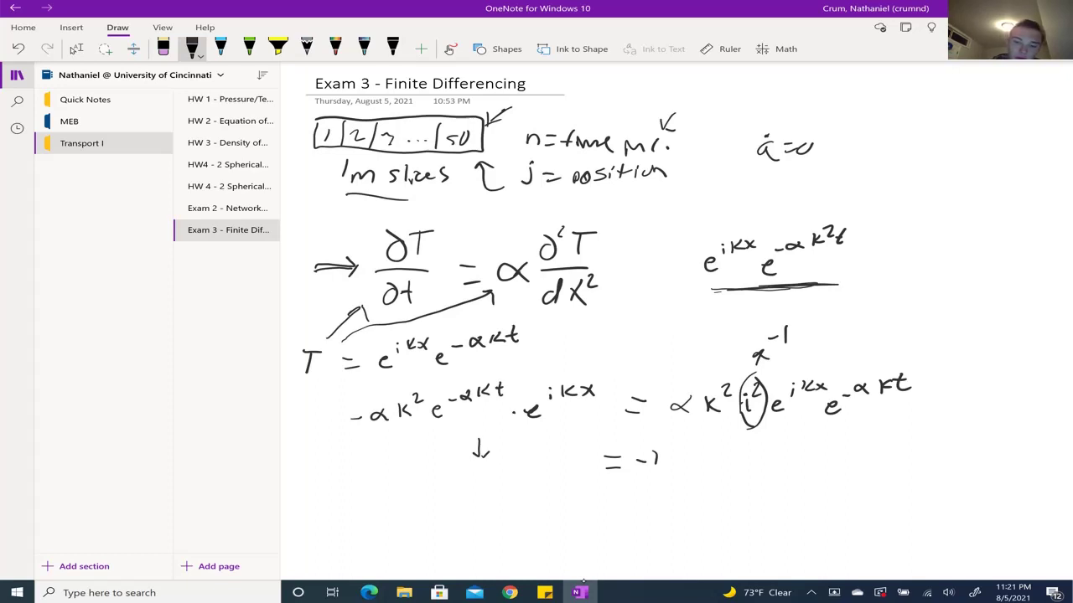
key(Escape)
key(ctrl+z)
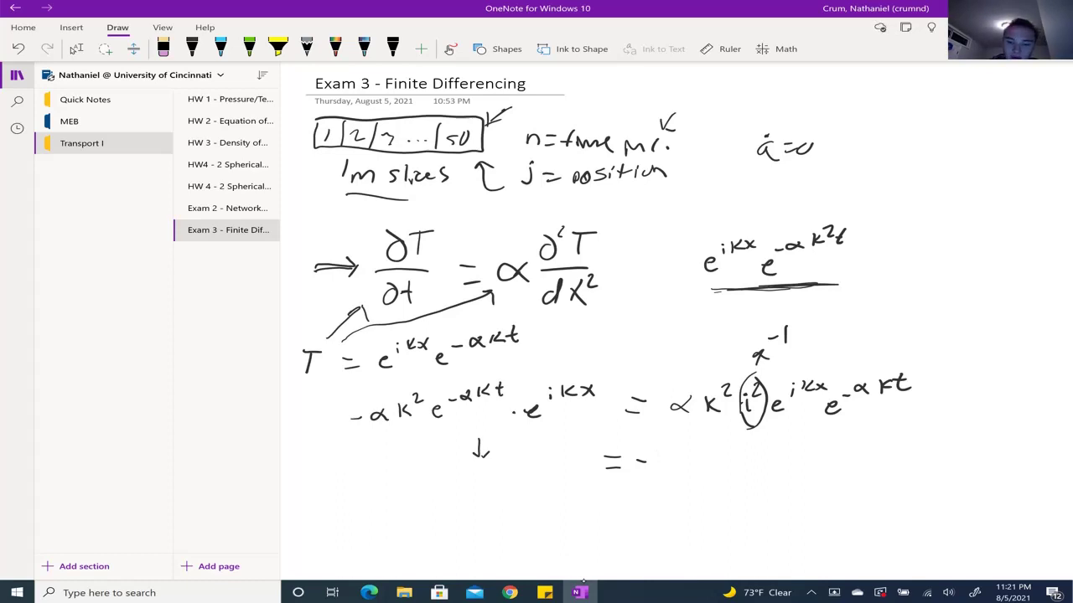
click(192, 48)
Step: Complete = −αk²e^{ikx}·e^{-αkt} and wavily underline both it and the left-side derivative
mouse_move(668, 455)
mouse_down()
mouse_move(669, 467)
mouse_move(701, 467)
mouse_move(711, 451)
mouse_move(741, 472)
mouse_move(770, 456)
mouse_up()
mouse_move(776, 447)
mouse_down()
mouse_move(822, 467)
mouse_move(849, 448)
mouse_move(889, 452)
mouse_up()
drag(879, 446, 886, 444)
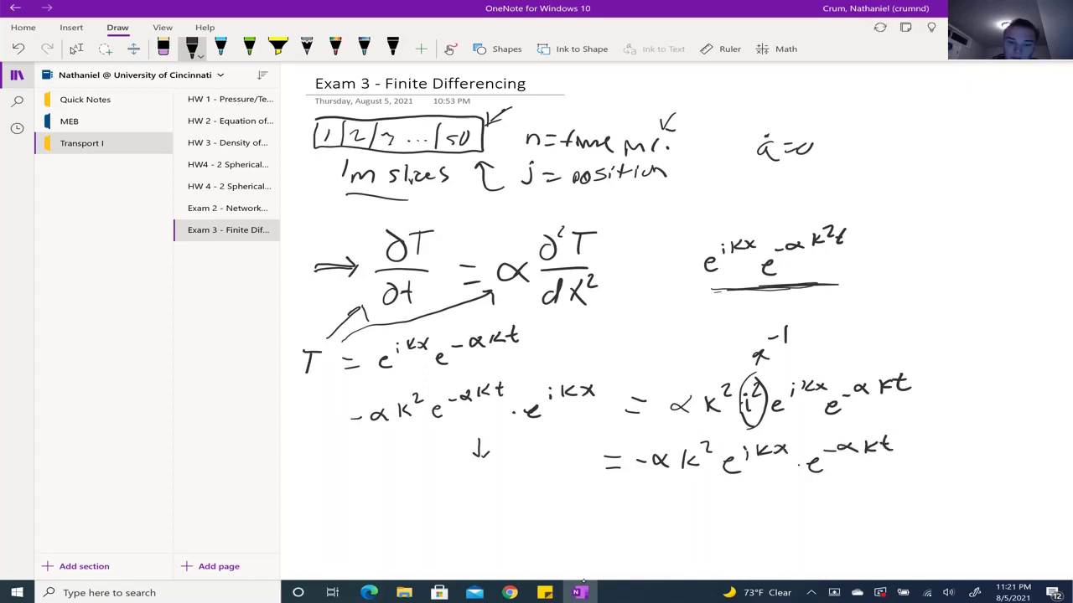
drag(376, 434, 569, 429)
drag(646, 480, 865, 485)
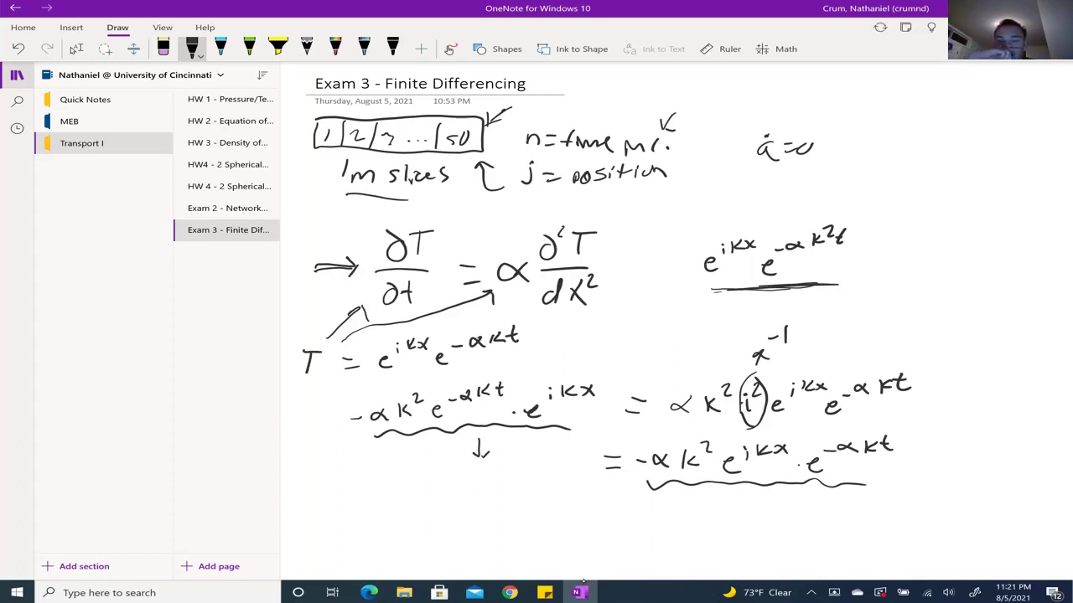
scroll(587, 335, down, 2)
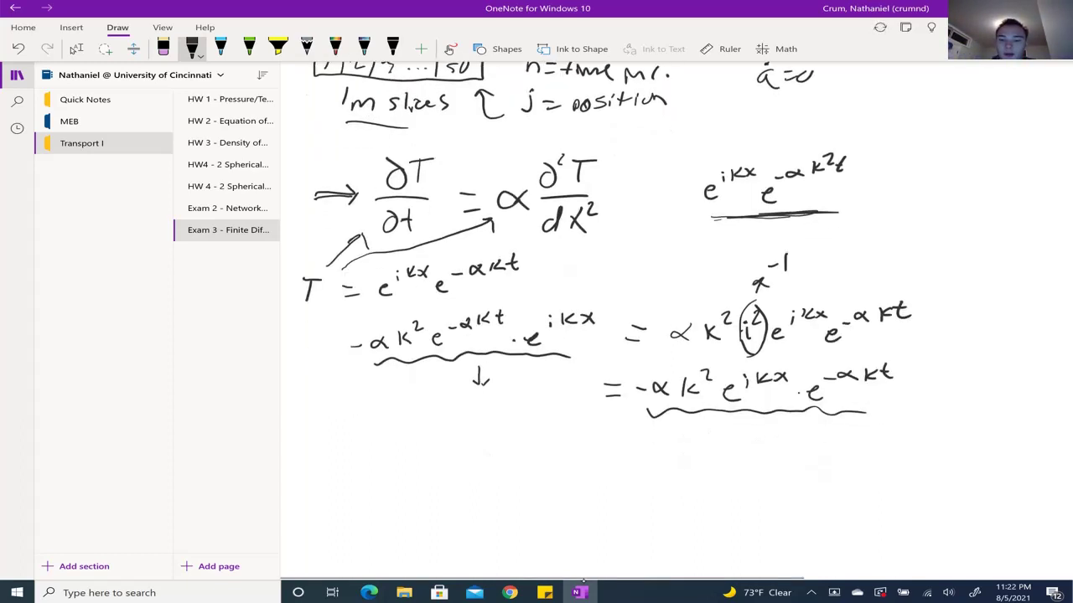
Step: Draw a black-ink arrow pointing at the original e^{ikx}e^{-αk²t} expression
click(76, 49)
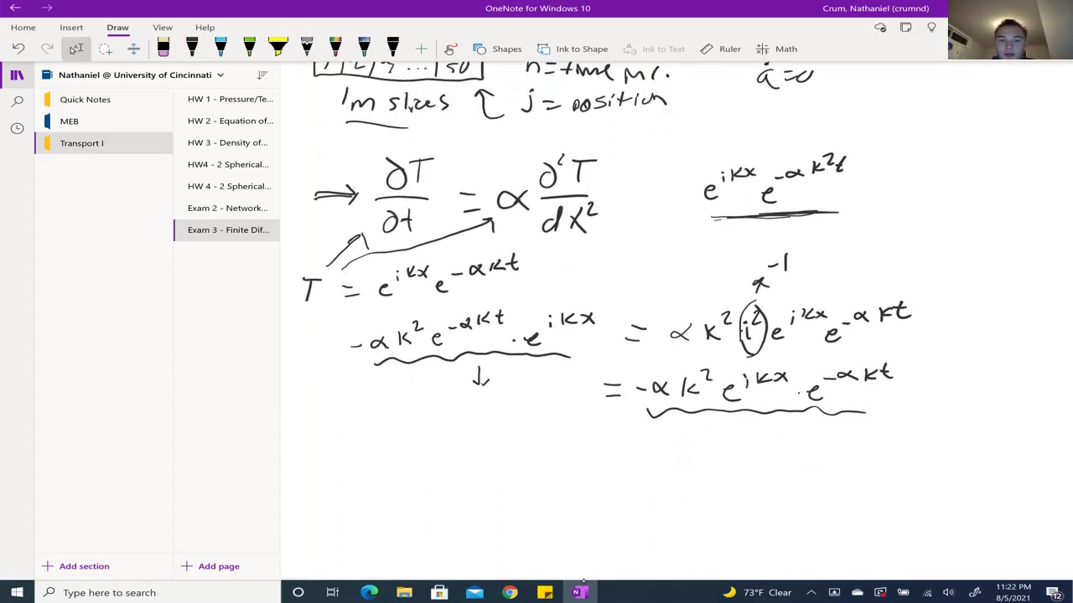
click(192, 49)
mouse_move(891, 184)
mouse_down()
mouse_move(860, 193)
mouse_move(878, 199)
mouse_up()
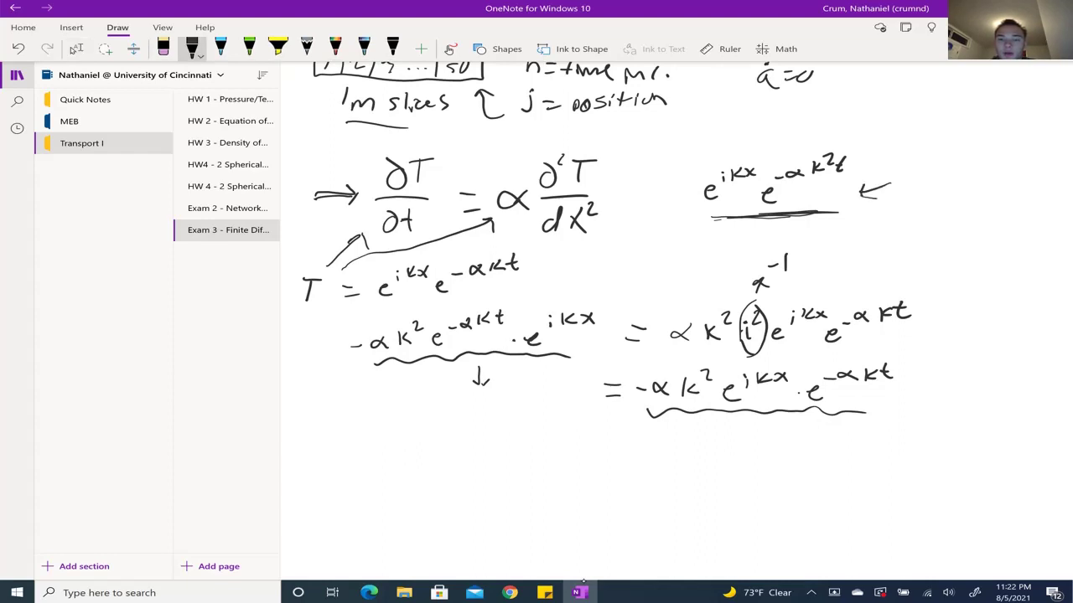